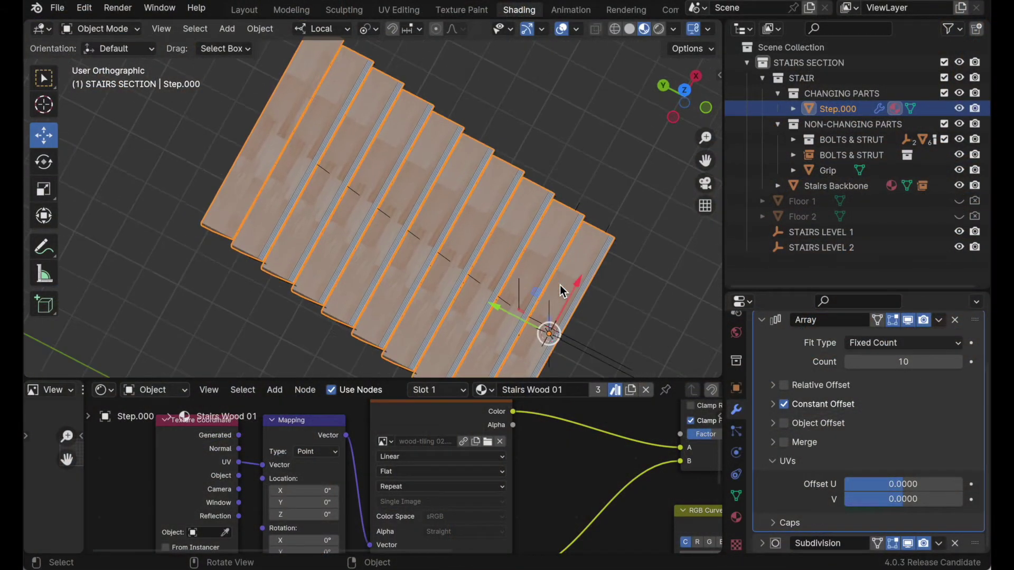
- Orbit around the stairs, deselect everything, and reselect the Step.000 stair step
middle_drag(562, 290, 495, 231)
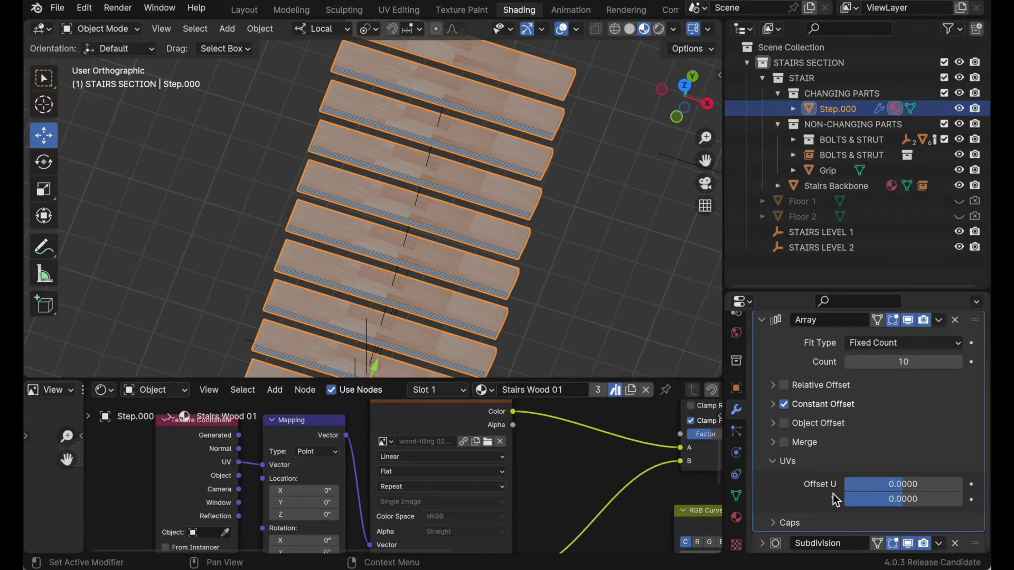
key(alt+a)
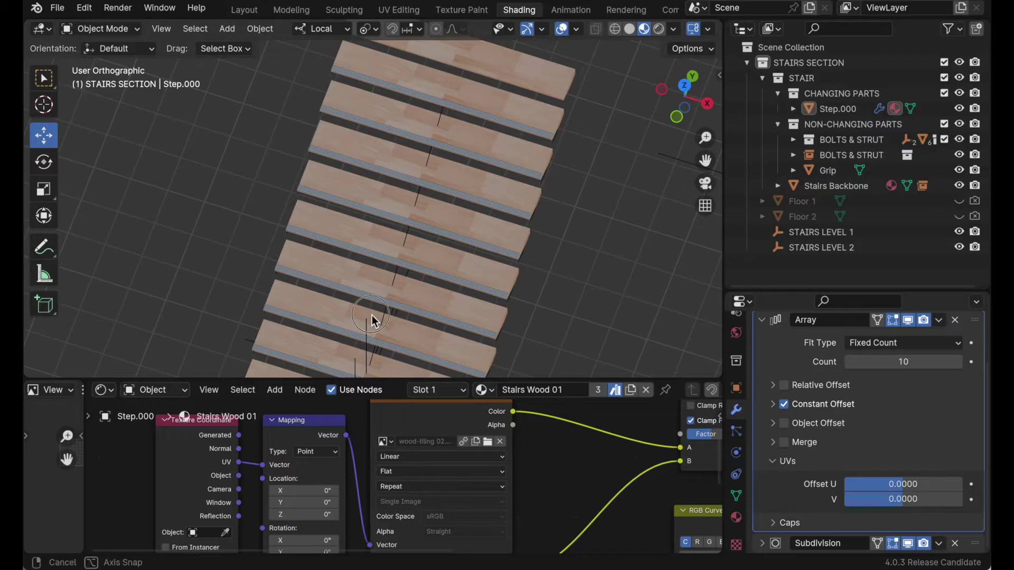
middle_drag(372, 315, 467, 276)
middle_drag(474, 316, 610, 207)
click(588, 207)
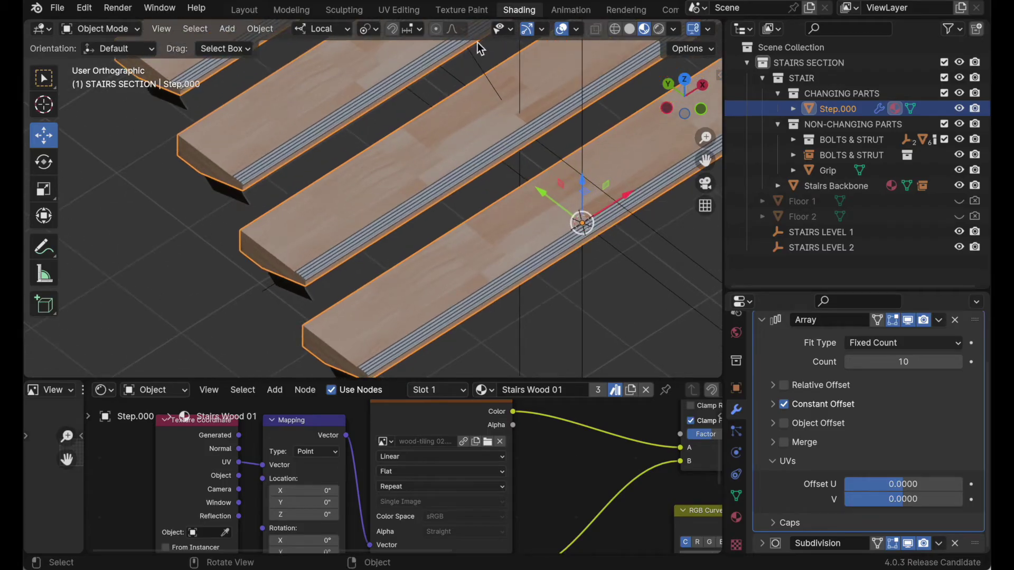
- In UV Editing, move Step.000's UV islands twice to shift the wood grain
click(397, 13)
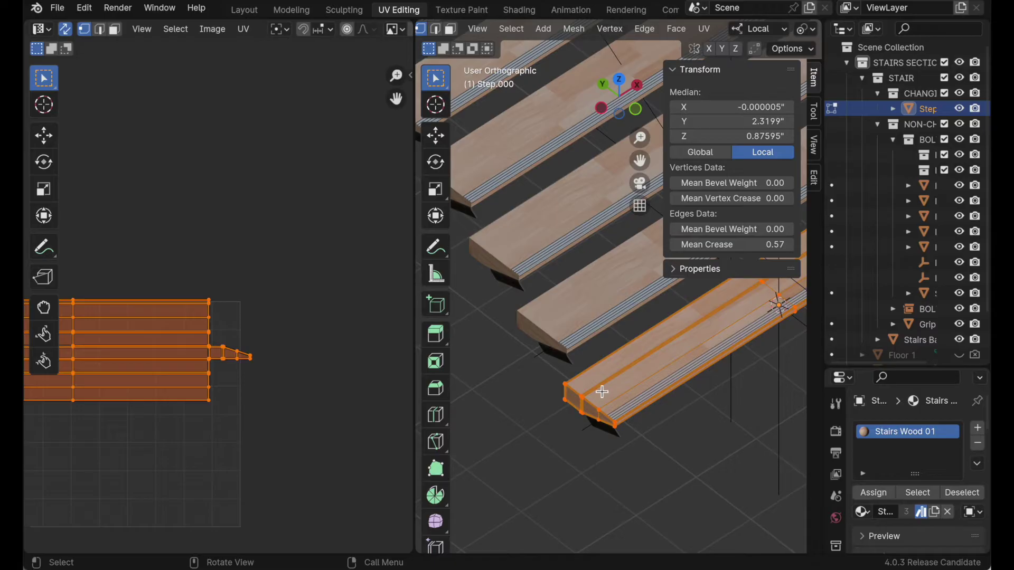
middle_drag(197, 416, 335, 414)
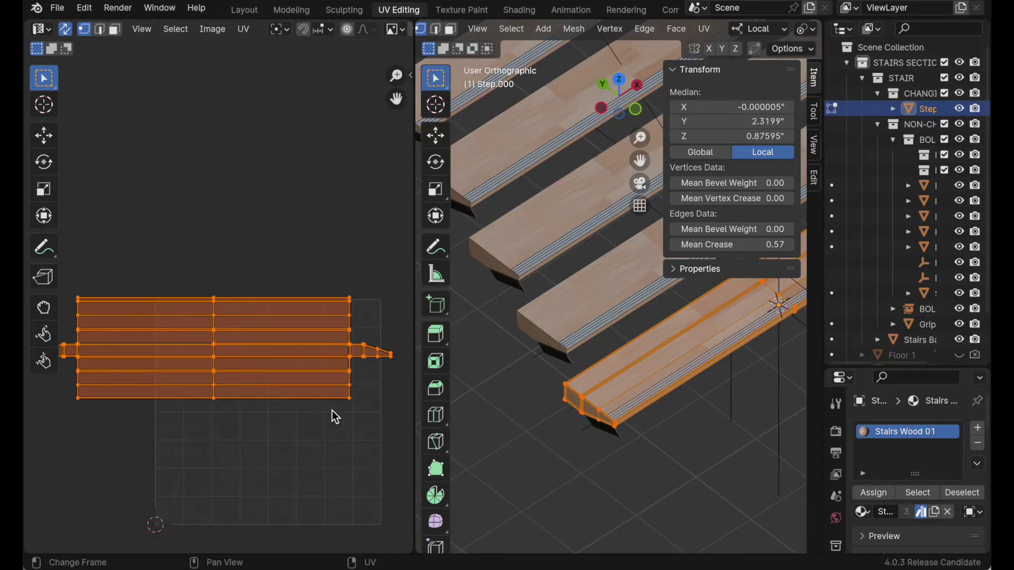
key(g)
click(406, 481)
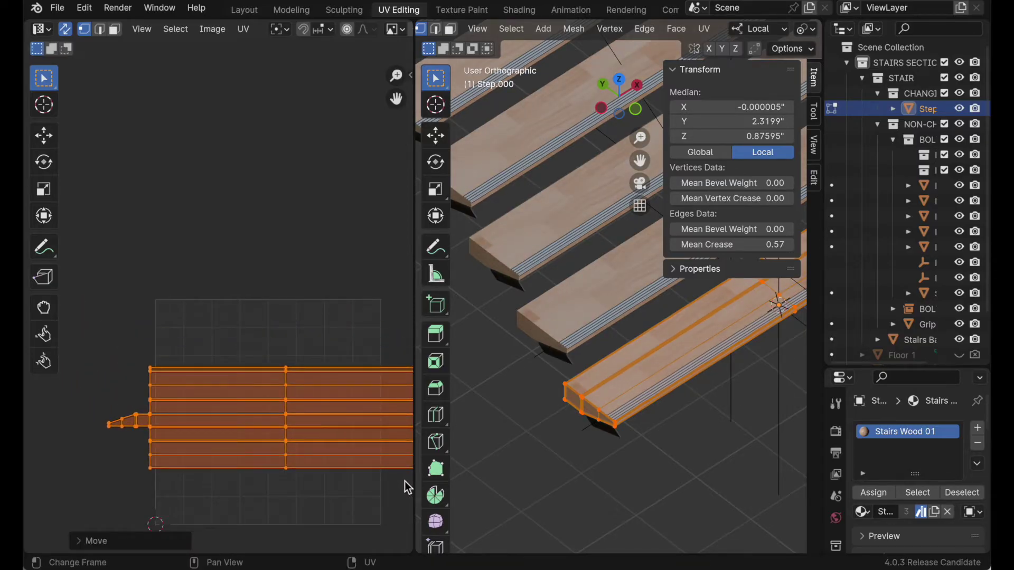
key(g)
click(323, 470)
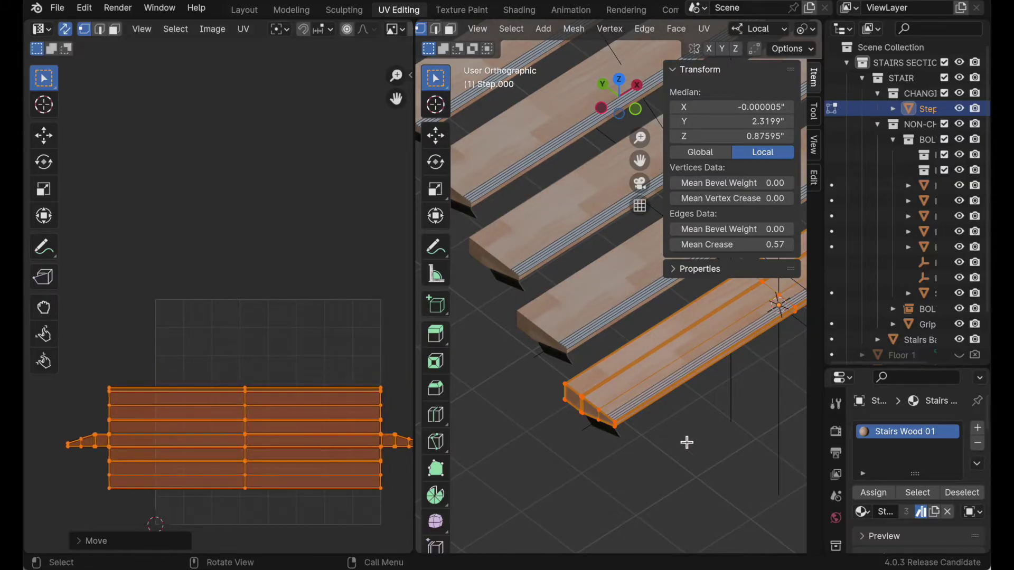
middle_drag(685, 442, 641, 493)
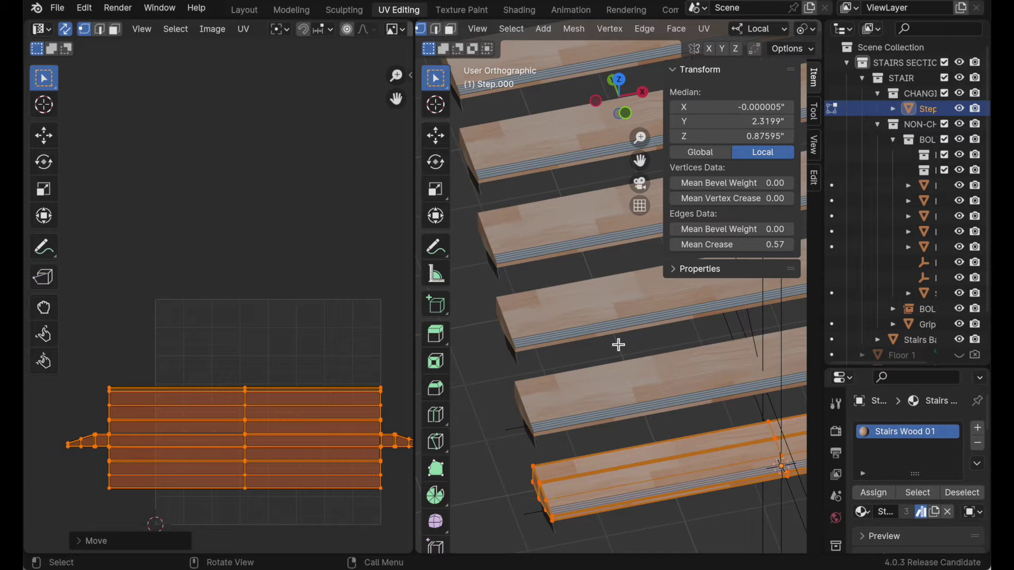
- Return to Object Mode and show the Texture Coordinate and Mapping nodes in an enlarged Shading node editor
key(Tab)
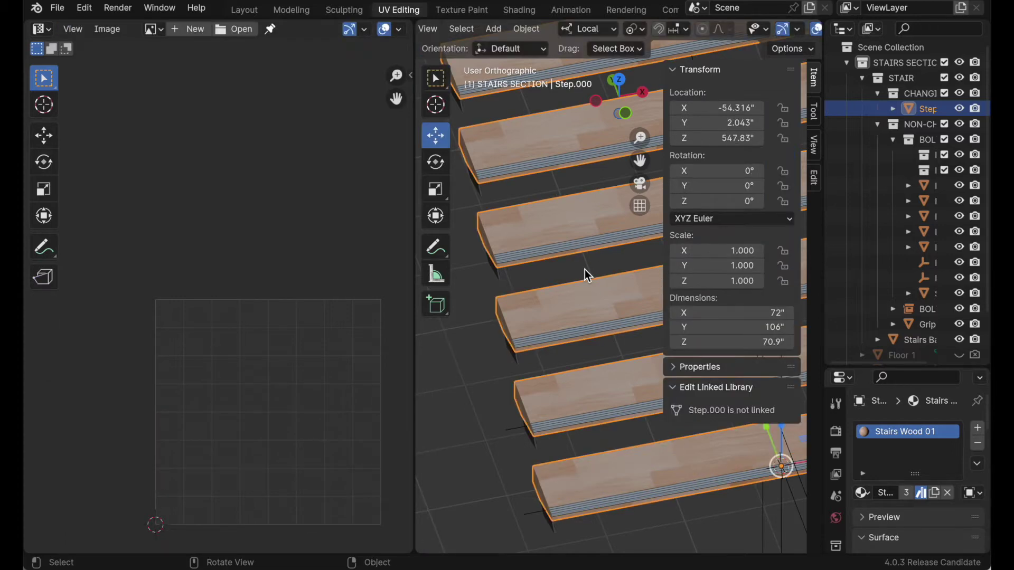
click(511, 11)
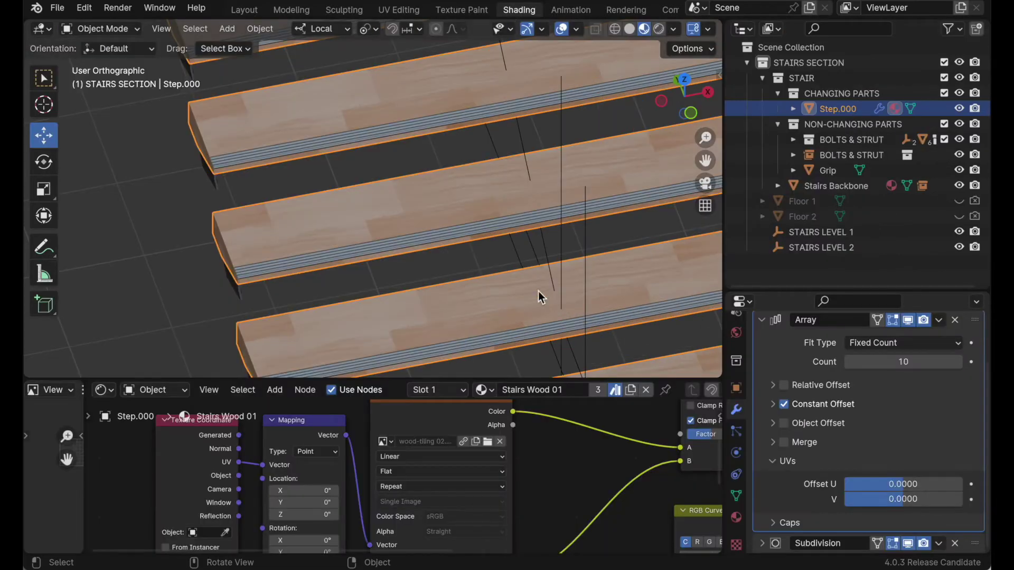
drag(536, 379, 538, 228)
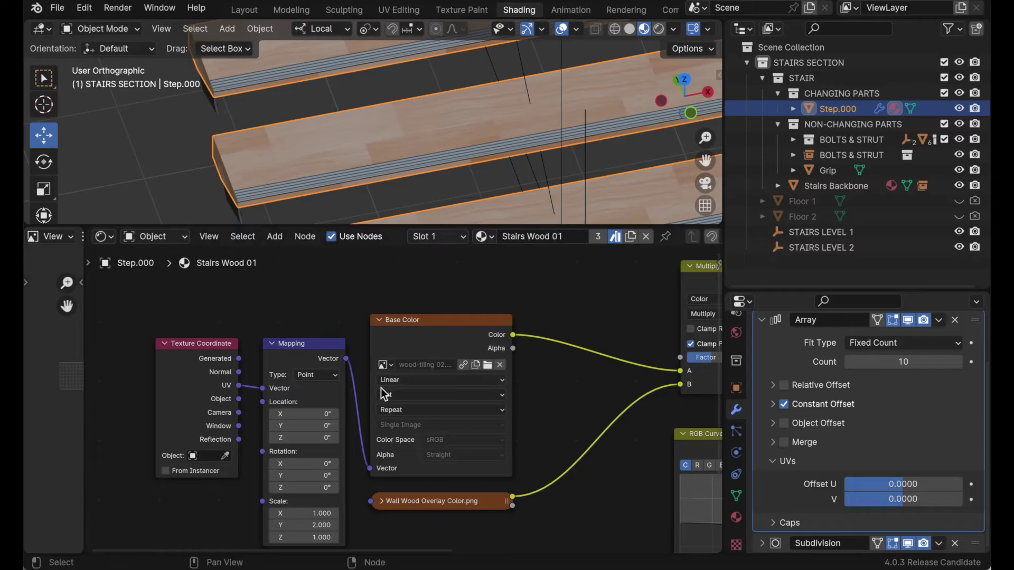
middle_drag(381, 388, 528, 332)
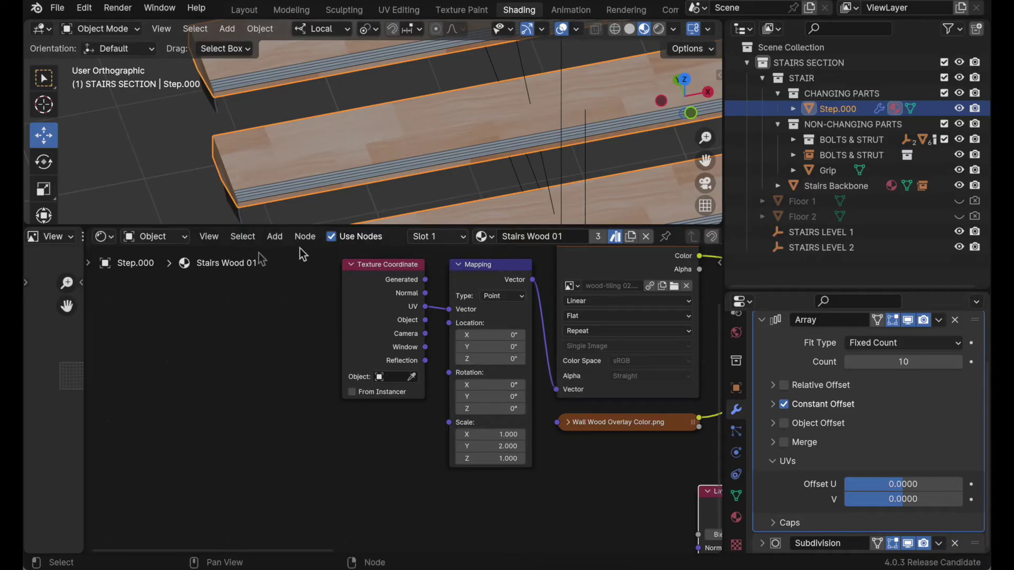
- Add a Geometry input node below the wood texture nodes
click(274, 236)
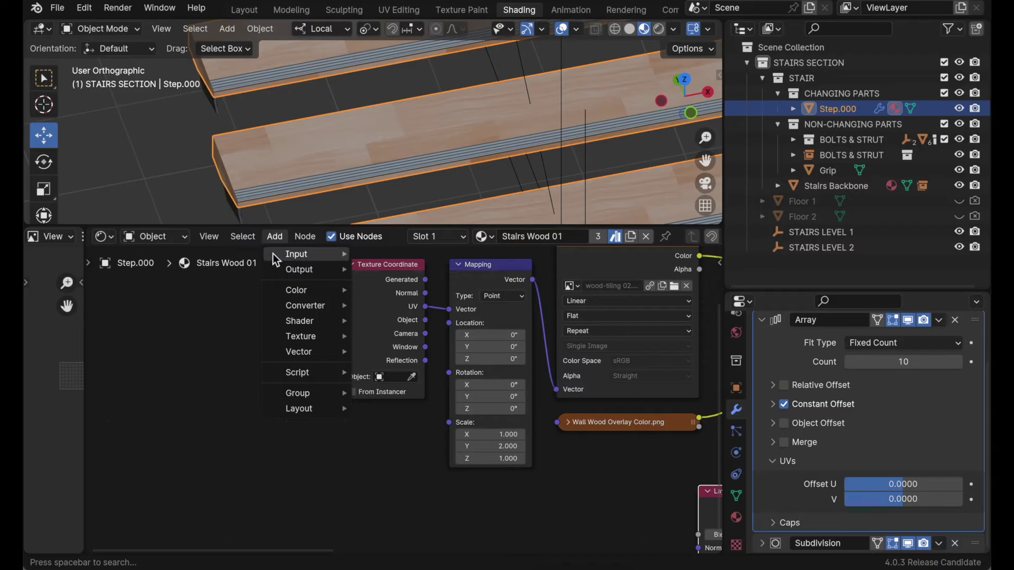
mouse_move(273, 254)
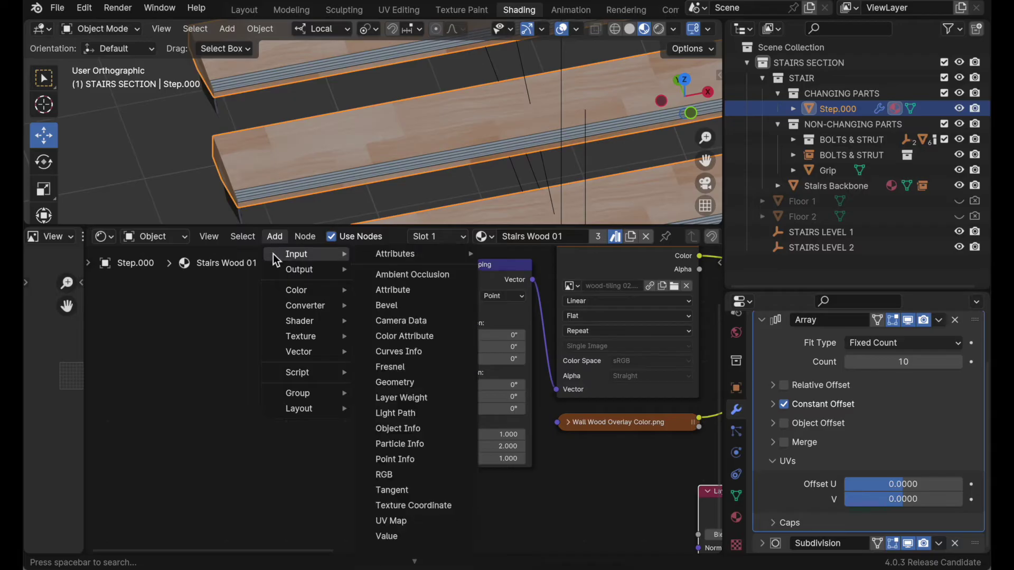
click(398, 382)
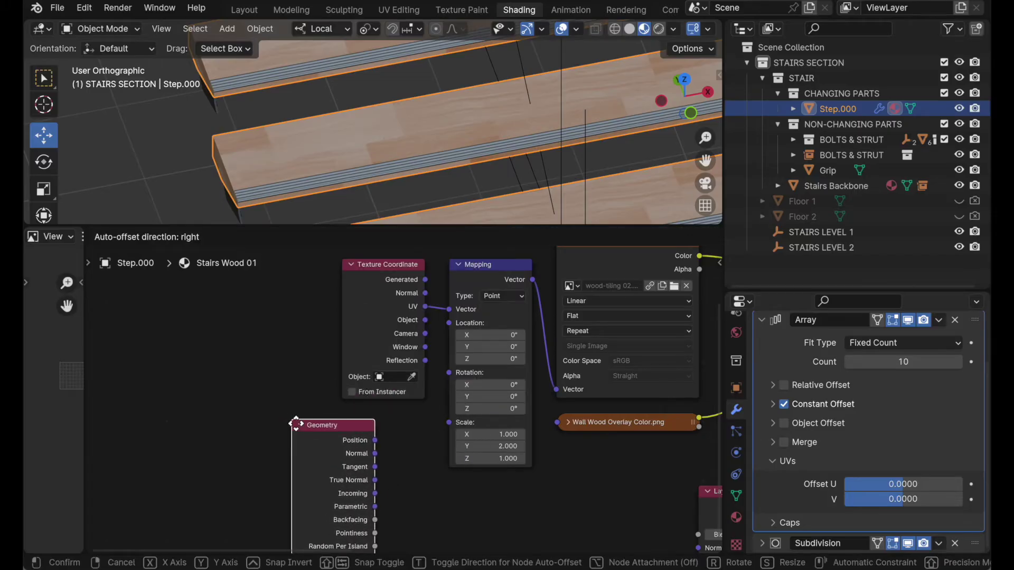
click(295, 422)
- Wire the Geometry node's Random Per Island output toward the Mapping node and enlarge the 3D view
middle_drag(402, 471, 414, 388)
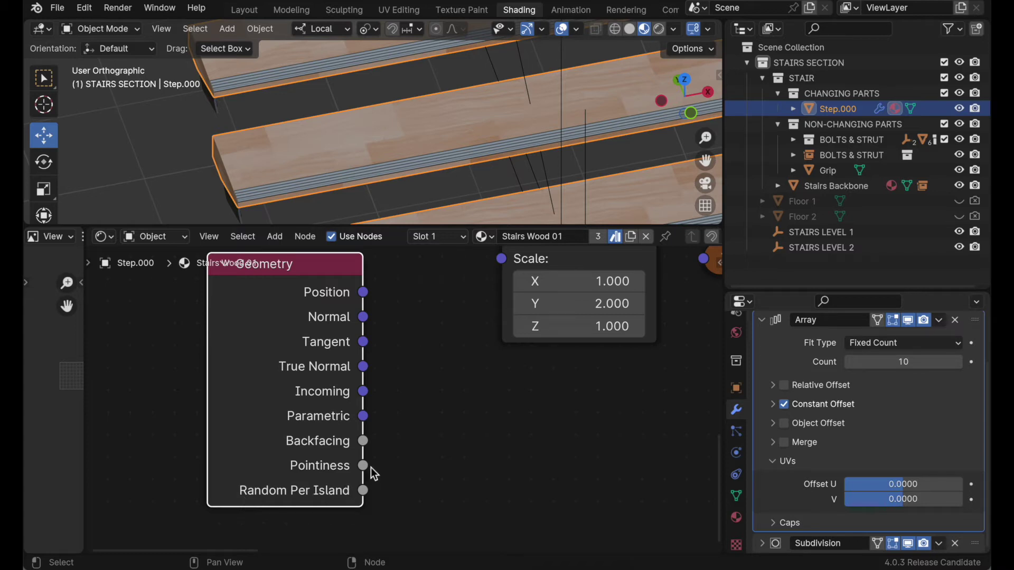
drag(363, 491, 499, 377)
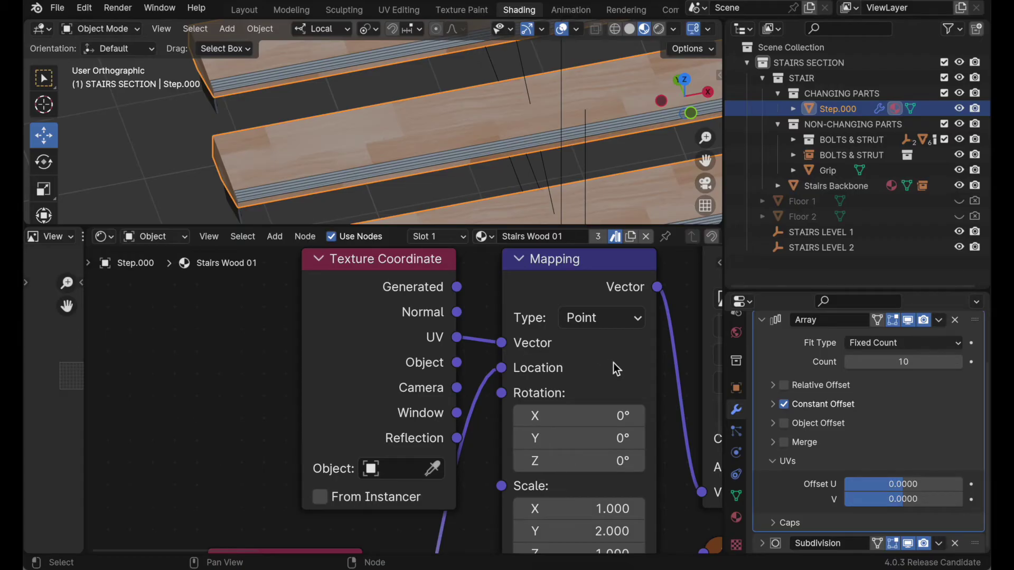
drag(517, 229, 515, 449)
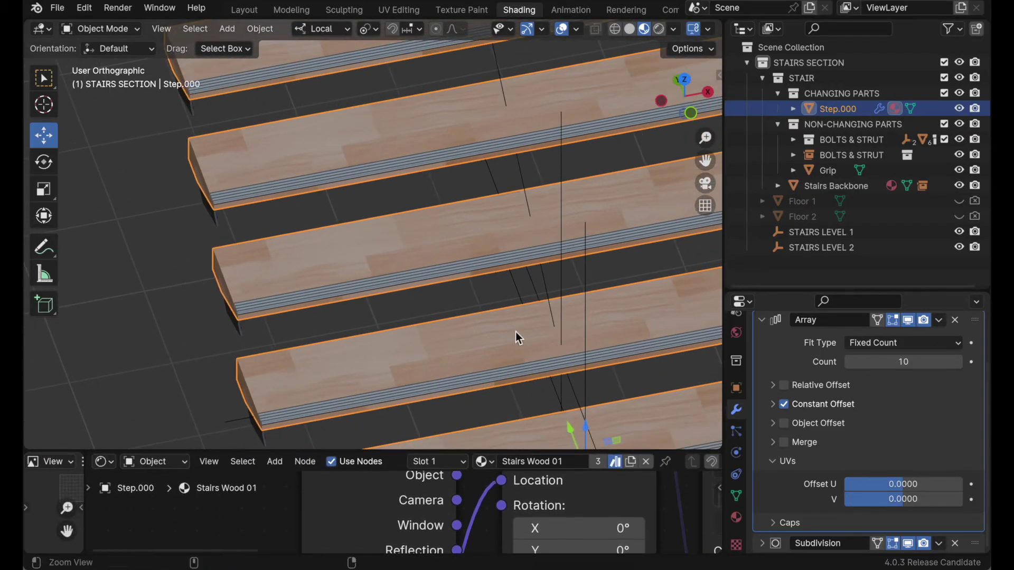
- Set the World background colour to a near-white grey with value 0.848
scroll(515, 332, down, 2)
shift+middle_drag(542, 322, 458, 353)
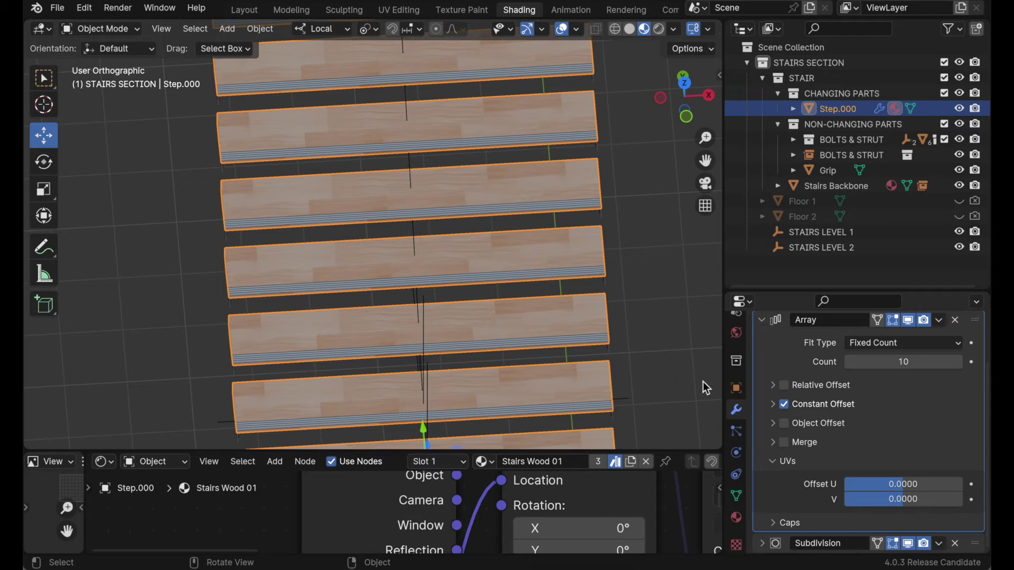
click(737, 334)
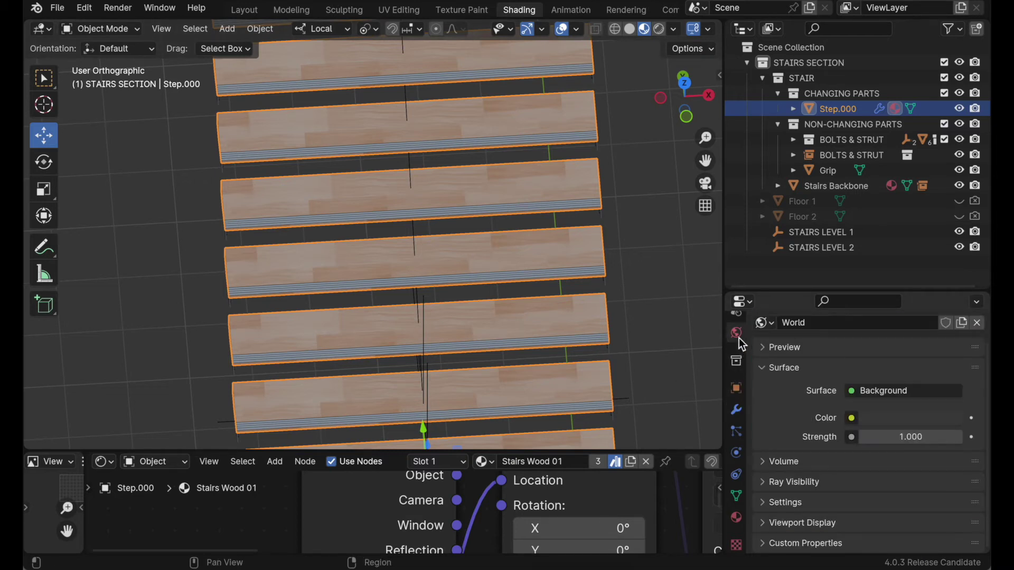
click(893, 417)
drag(950, 232, 950, 186)
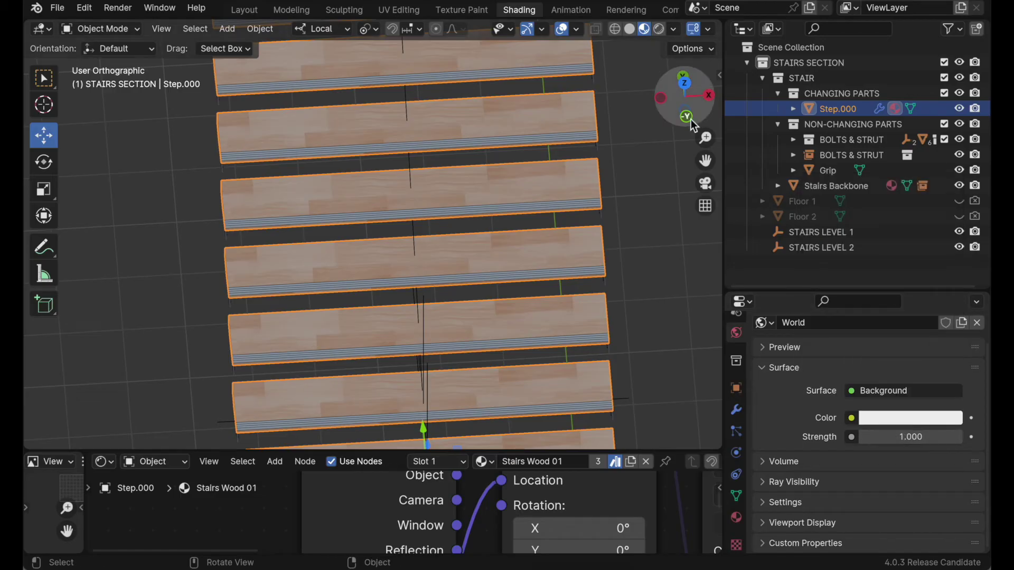
- View the steps in Rendered shading from an angle, then show the Array modifier settings
click(660, 29)
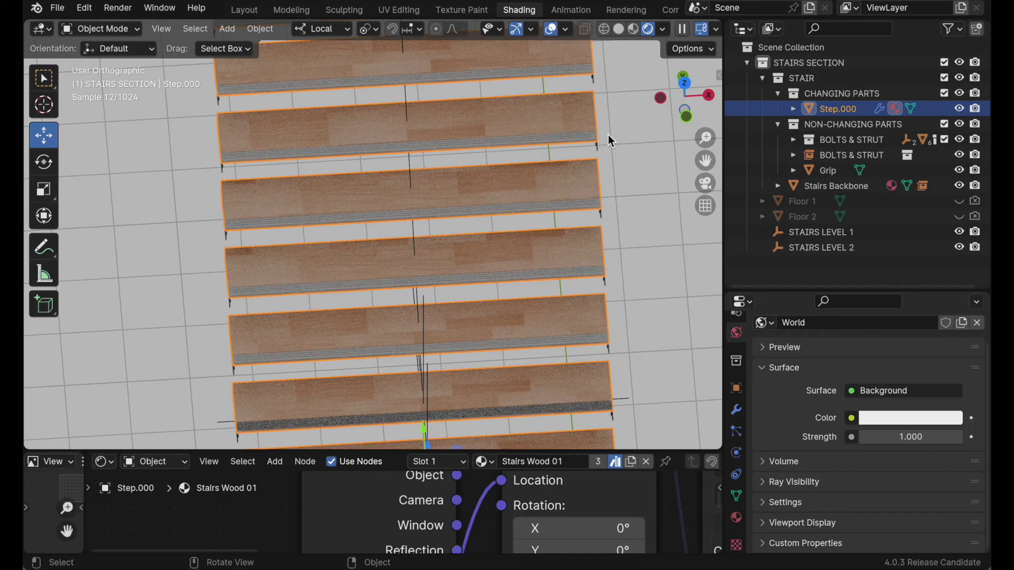
shift+middle_drag(628, 176, 638, 271)
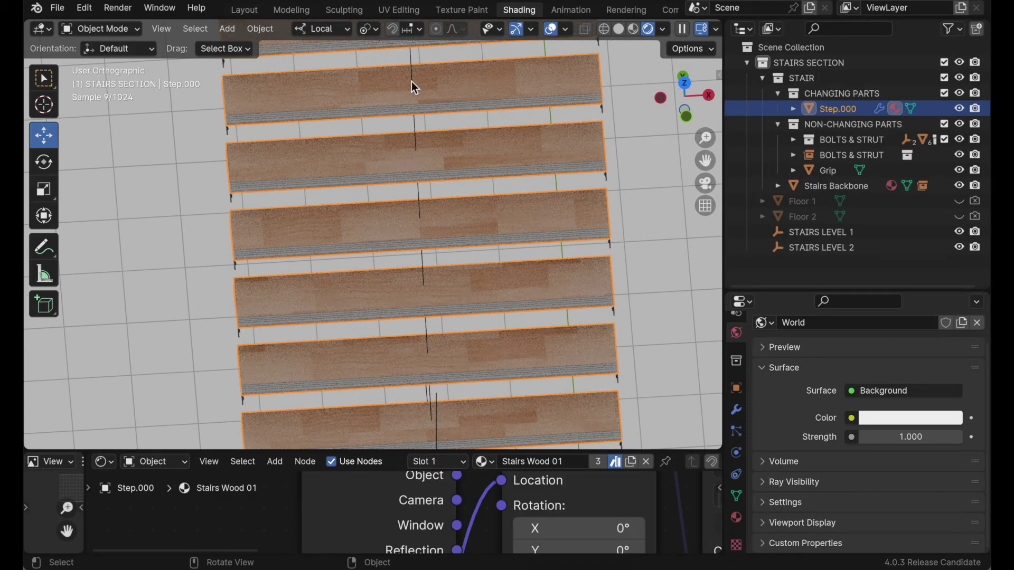
shift+middle_drag(619, 302, 614, 188)
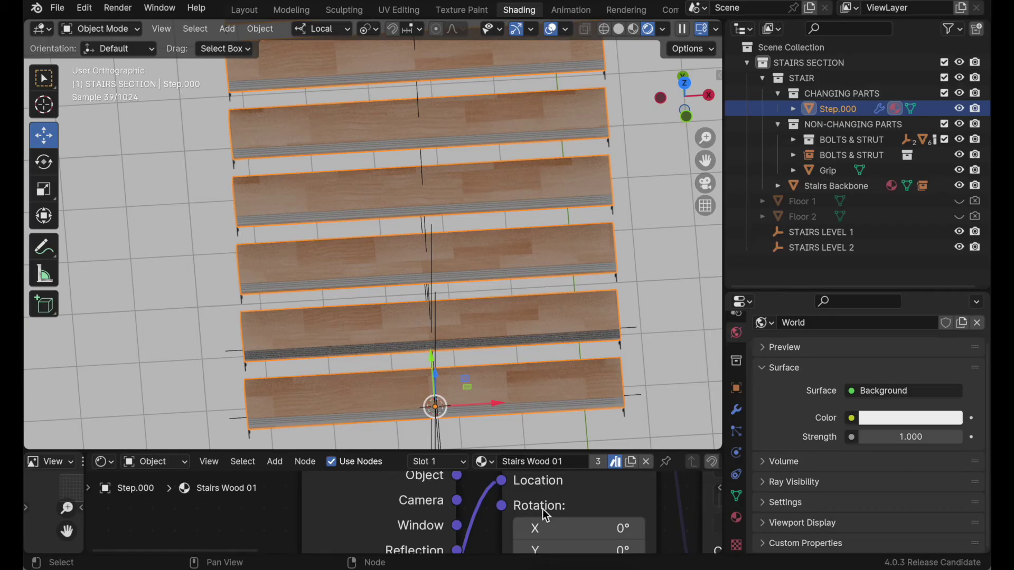
middle_drag(478, 409, 572, 344)
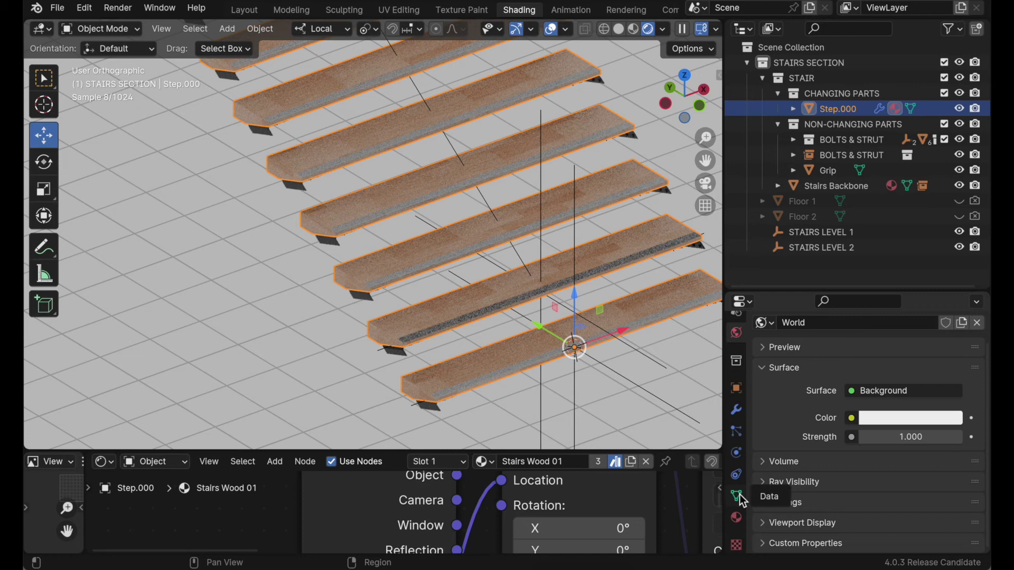
scroll(742, 499, down, 1)
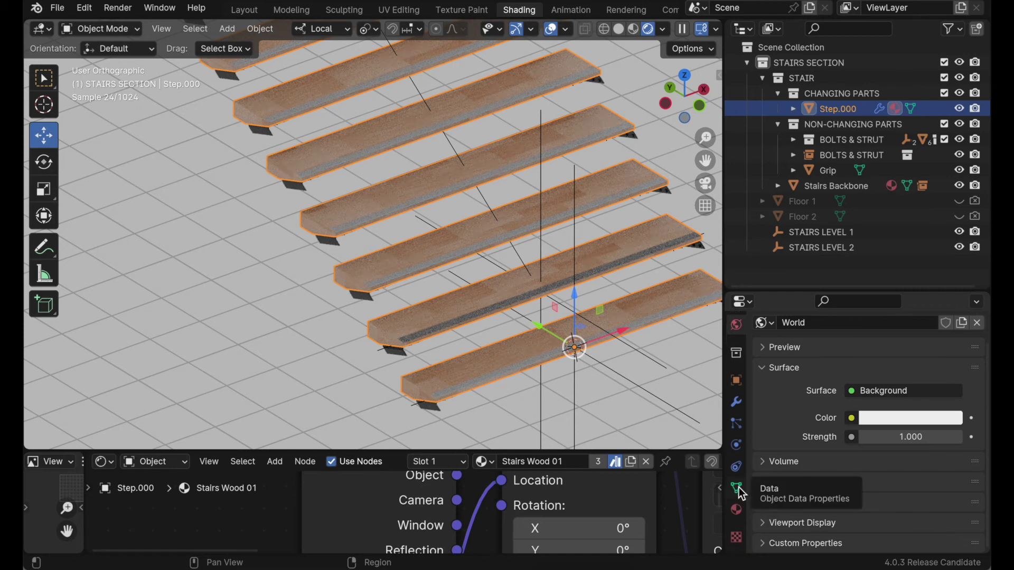
click(736, 402)
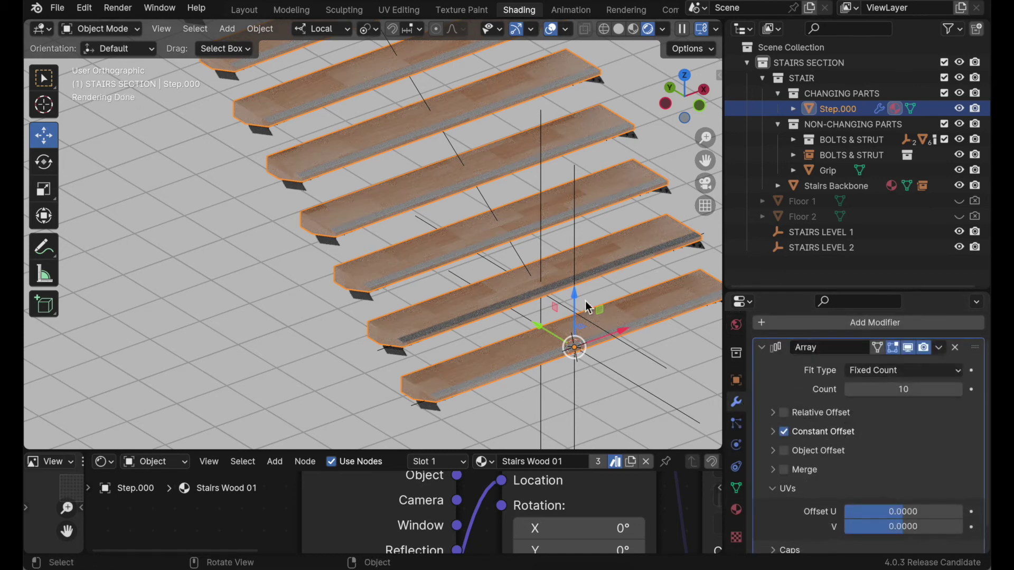
- In top view, set Array UV offset to U 0.0748, V -0.0187, and show the Geometry node
click(686, 78)
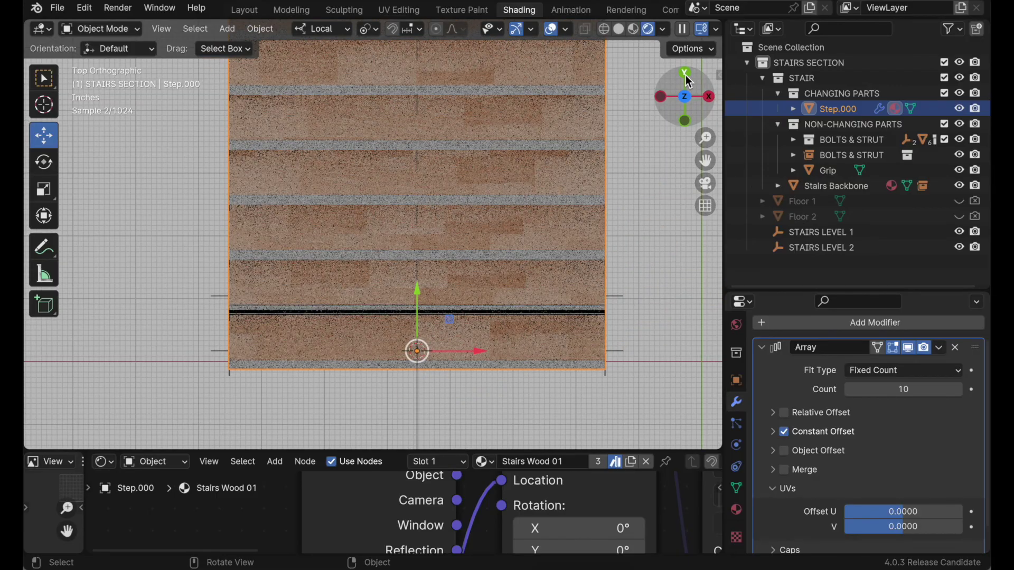
shift+middle_drag(616, 170, 613, 245)
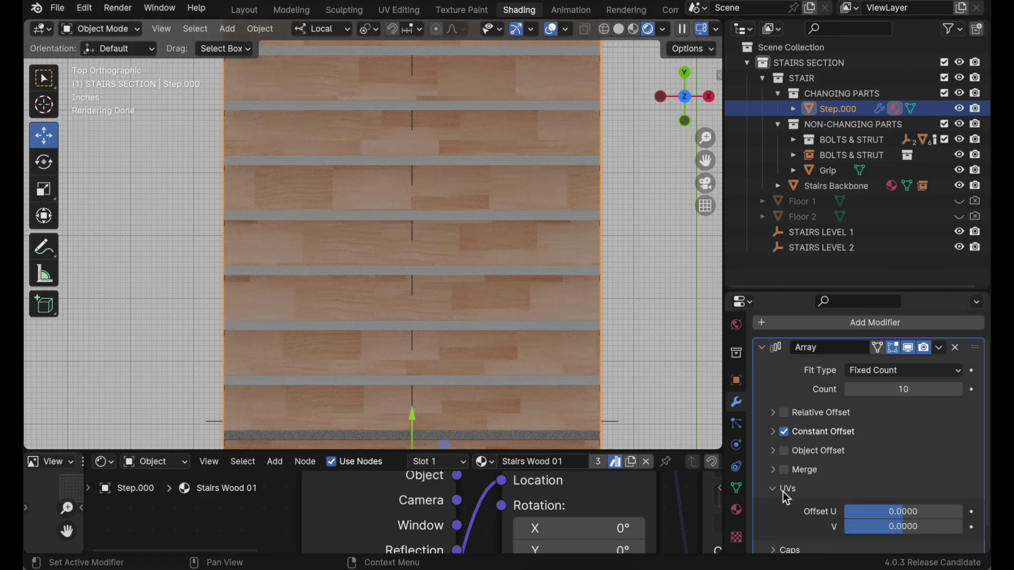
mouse_move(903, 511)
mouse_down()
mouse_move(912, 534)
mouse_move(893, 527)
mouse_up()
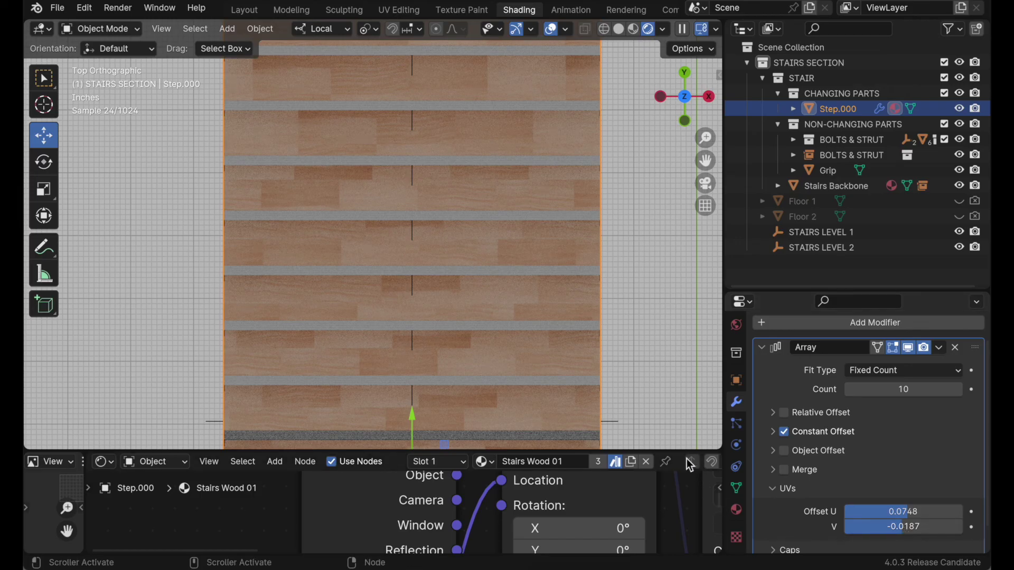
drag(679, 453, 681, 188)
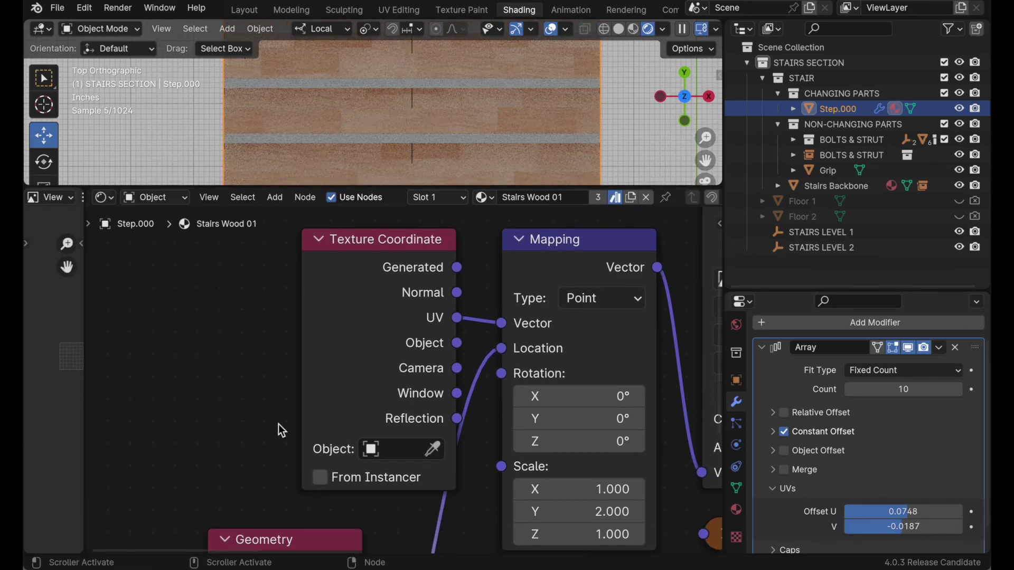
middle_drag(340, 399, 369, 351)
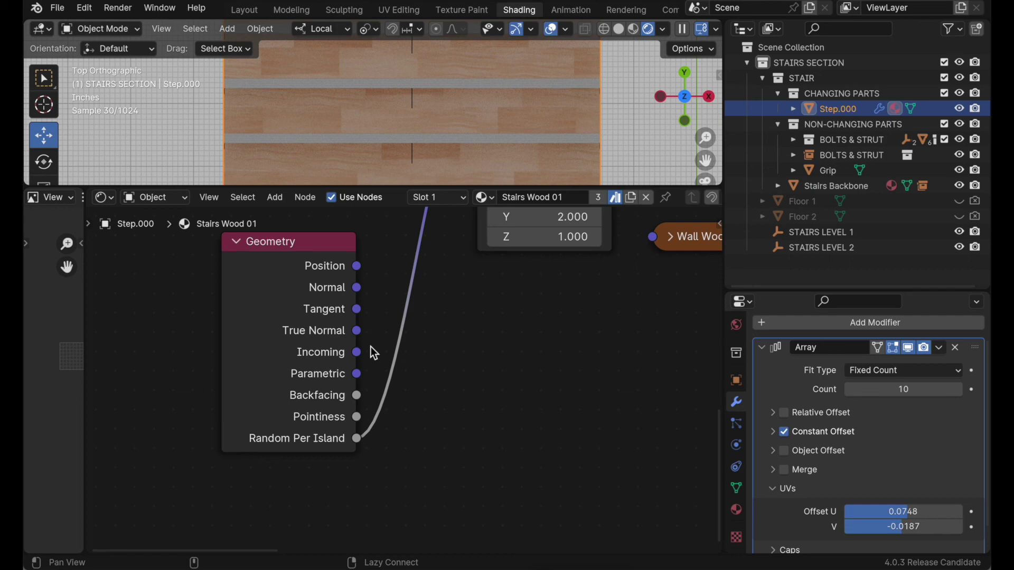